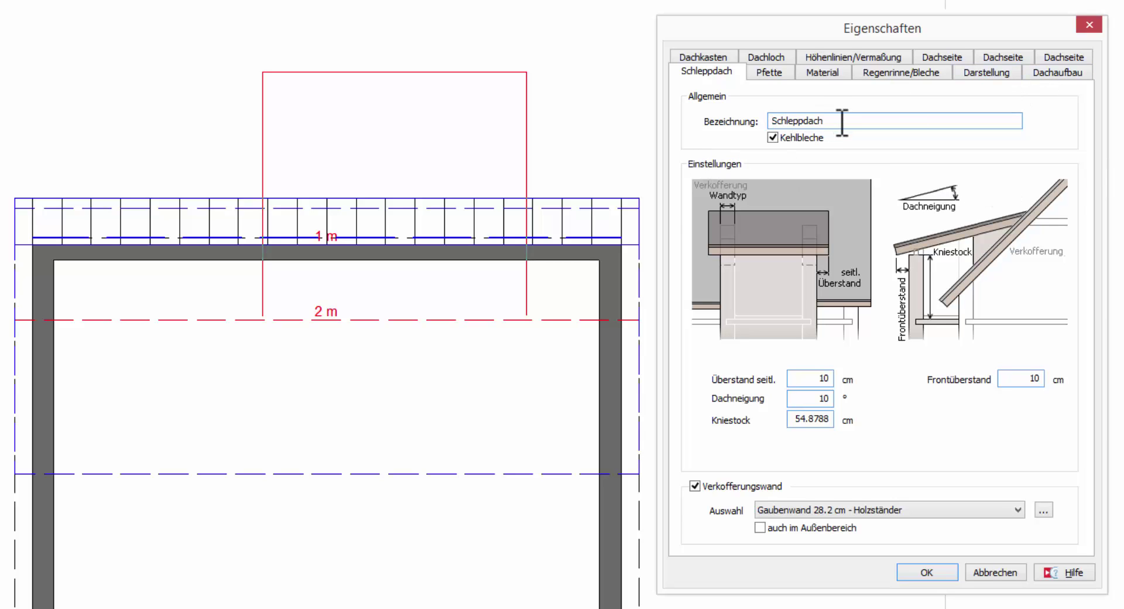
Step: Review the Schleppdach name, the 54.8788 knee wall and the overhang values
{"action": "left_click_drag", "start_coordinate": [842, 122], "coordinate": [739, 122]}
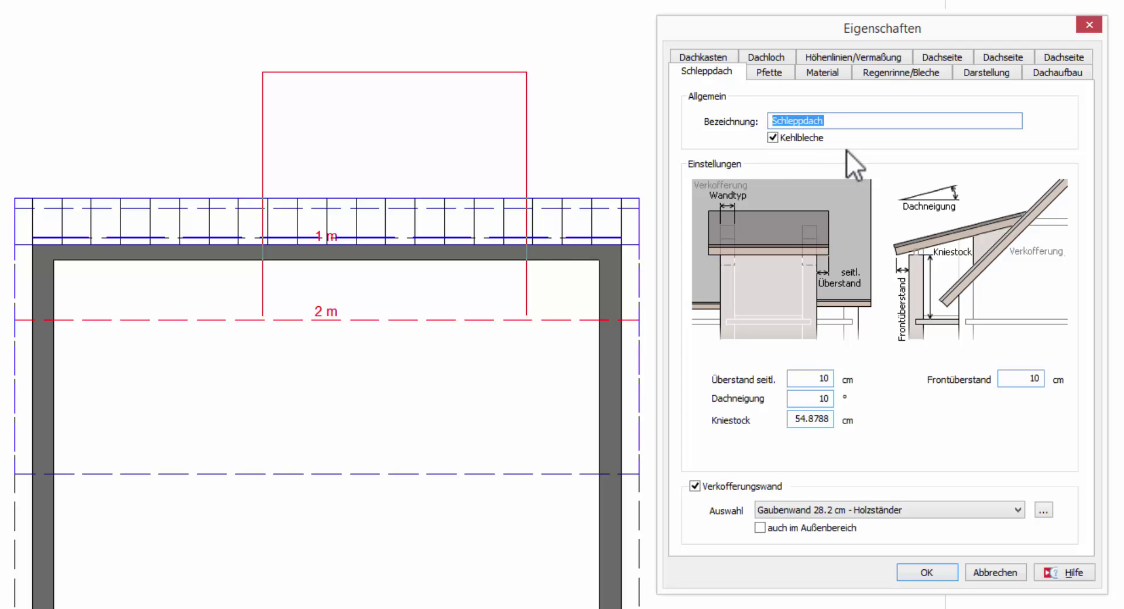
{"action": "left_click", "coordinate": [780, 140]}
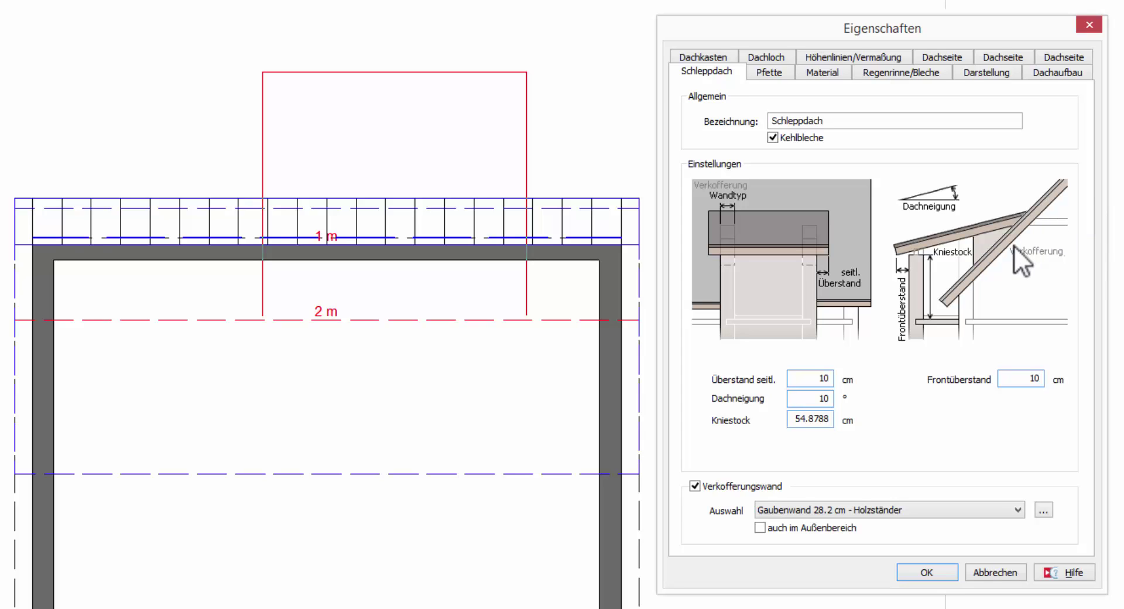
{"action": "double_click", "coordinate": [797, 419]}
{"action": "double_click", "coordinate": [825, 377]}
{"action": "double_click", "coordinate": [1033, 377]}
Step: Give the third Dachseite a 50 cm gable overhang, then return to the Schleppdach settings
{"action": "left_click", "coordinate": [942, 57]}
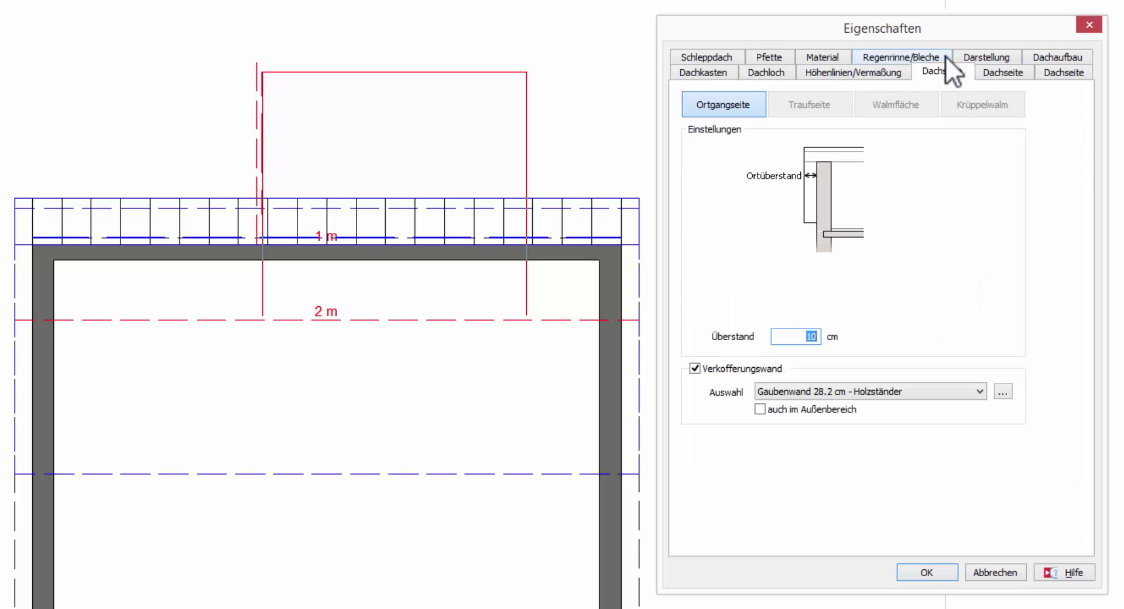
{"action": "left_click", "coordinate": [1002, 72]}
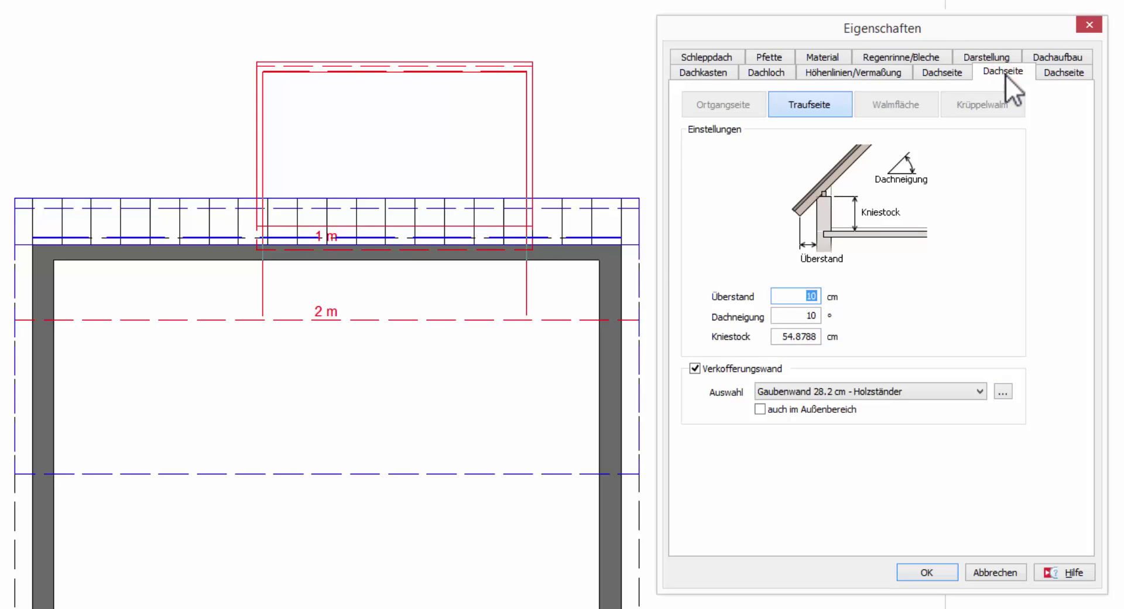
{"action": "left_click", "coordinate": [1060, 74]}
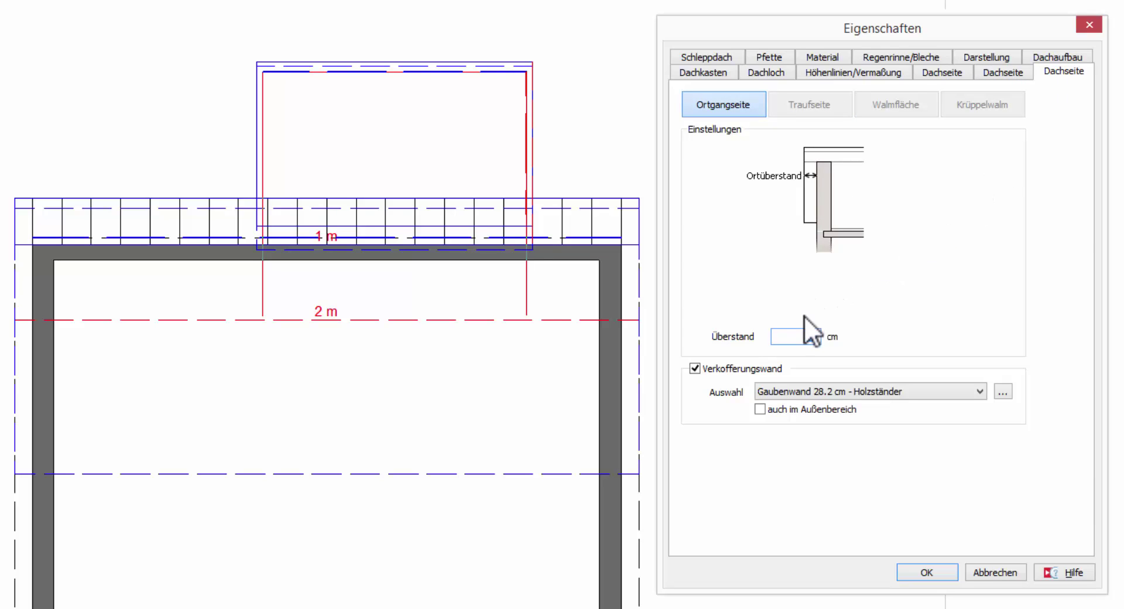
{"action": "type", "text": "50"}
{"action": "left_click", "coordinate": [726, 58]}
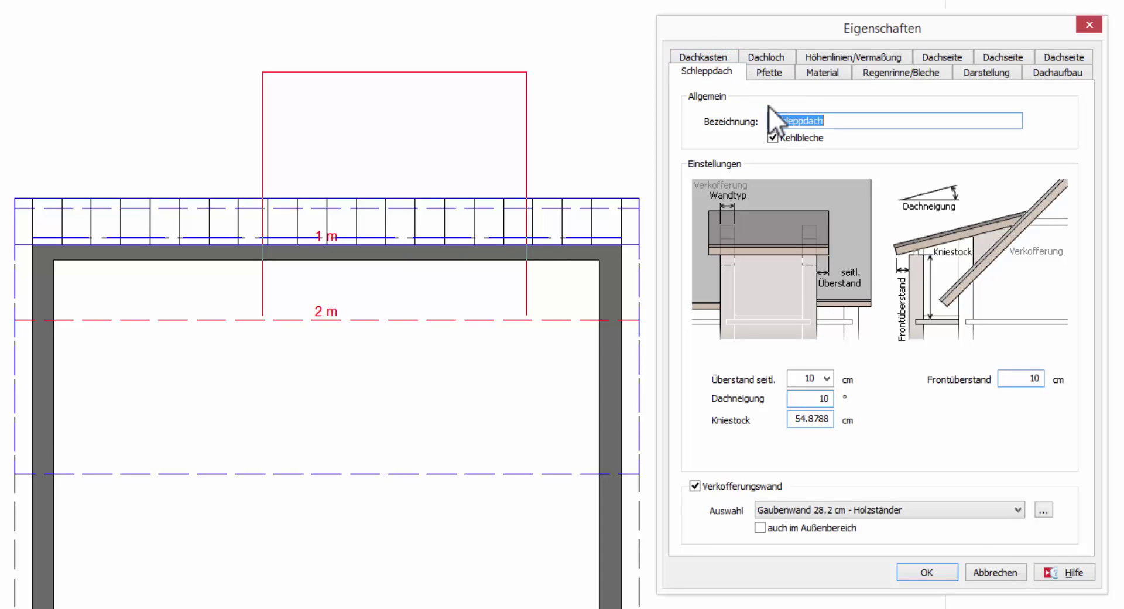
Step: Set the dormer's side overhang (Überstand seitl.) to 20 cm
{"action": "left_click", "coordinate": [827, 378]}
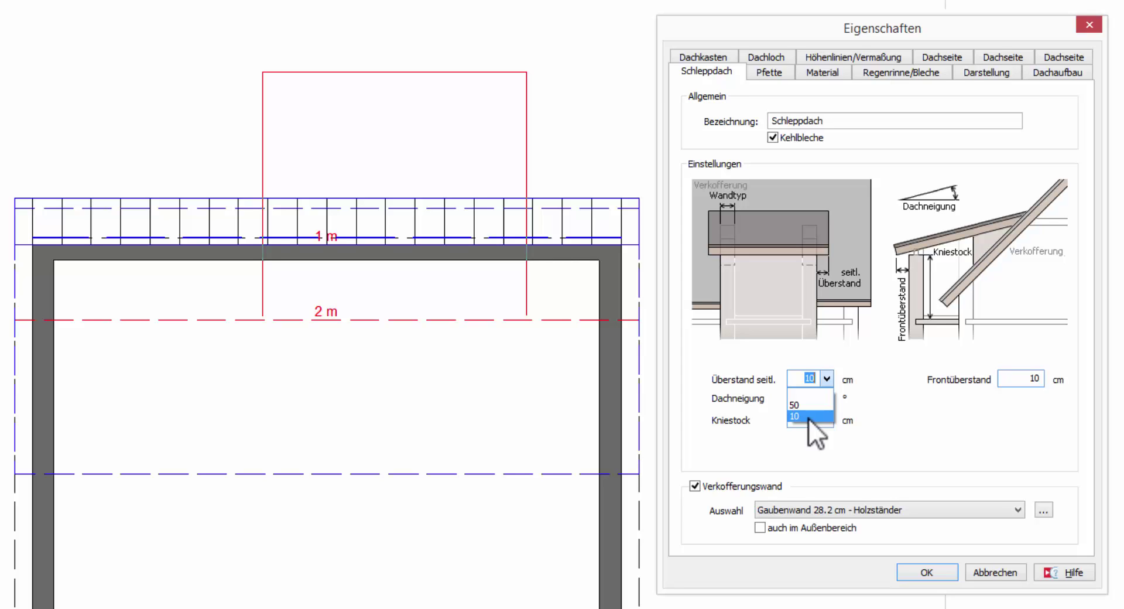
{"action": "left_click", "coordinate": [809, 417]}
{"action": "type", "text": "12"}
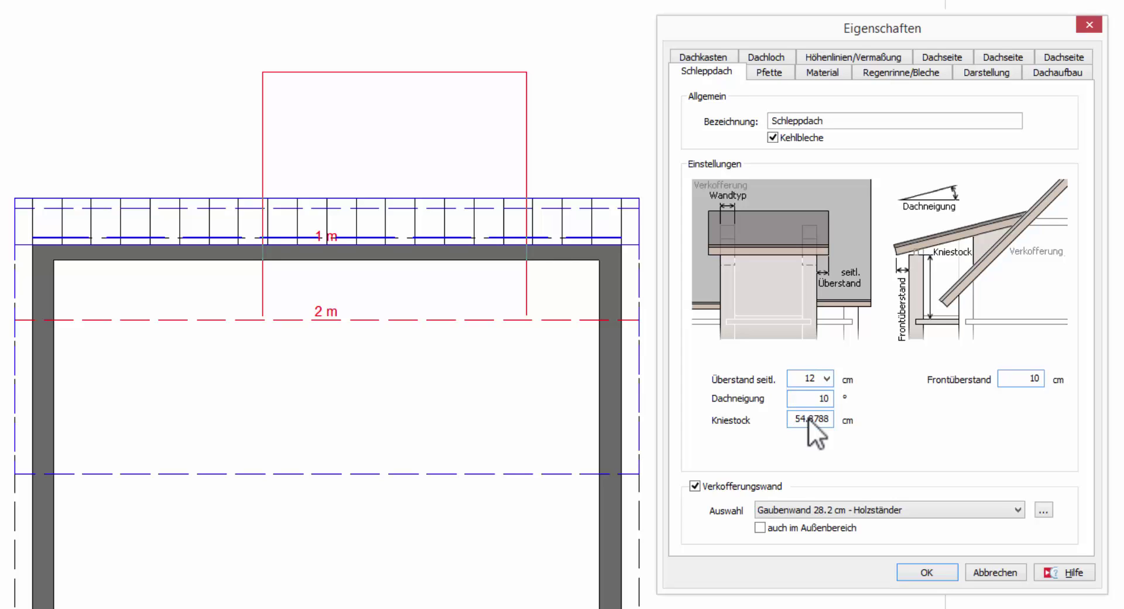
{"action": "left_click", "coordinate": [827, 378]}
{"action": "type", "text": "20"}
{"action": "key", "text": "Tab"}
Step: Set the roof pitch to 12° and the knee wall (Kniestock) to 100 cm
{"action": "left_click", "coordinate": [822, 378]}
{"action": "left_click", "coordinate": [815, 398]}
{"action": "left_click", "coordinate": [788, 416]}
{"action": "type", "text": "10"}
{"action": "type", "text": "0"}
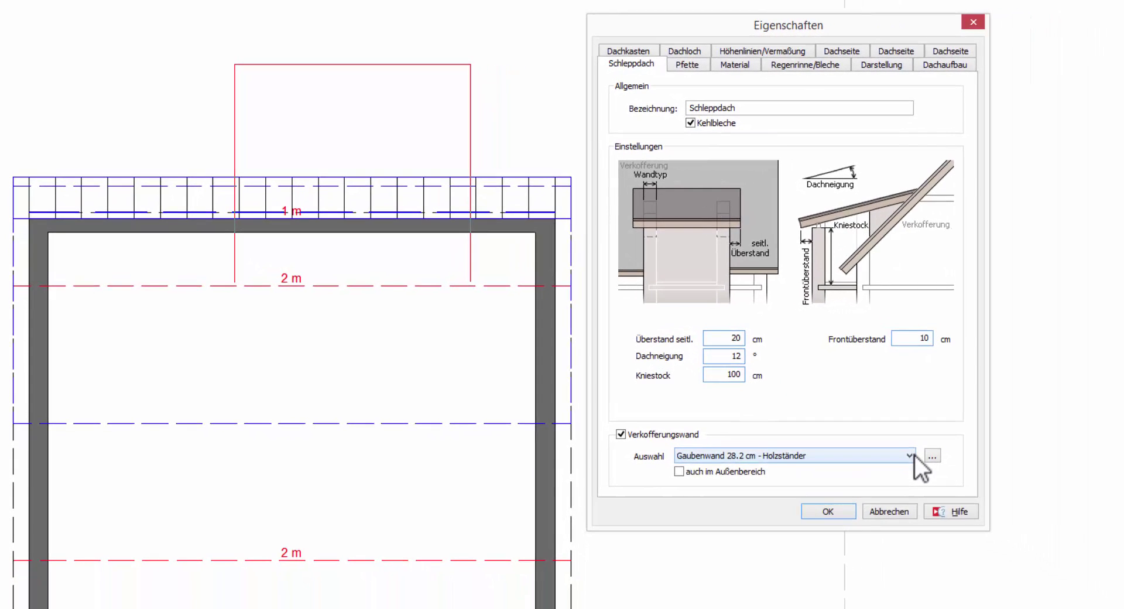
{"action": "left_click", "coordinate": [962, 481]}
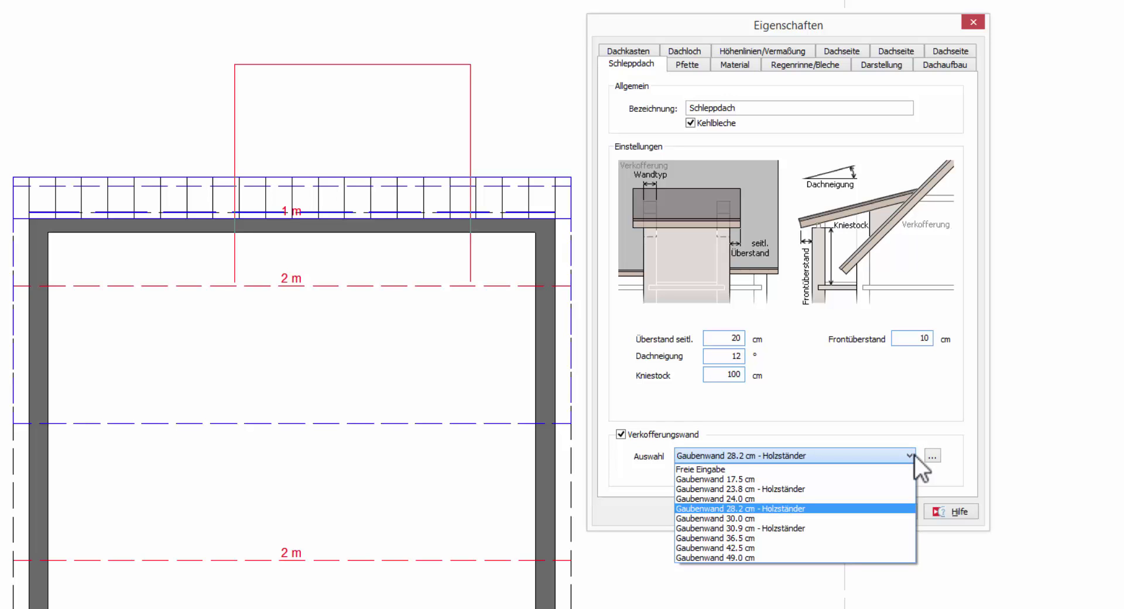
{"action": "left_click", "coordinate": [911, 455]}
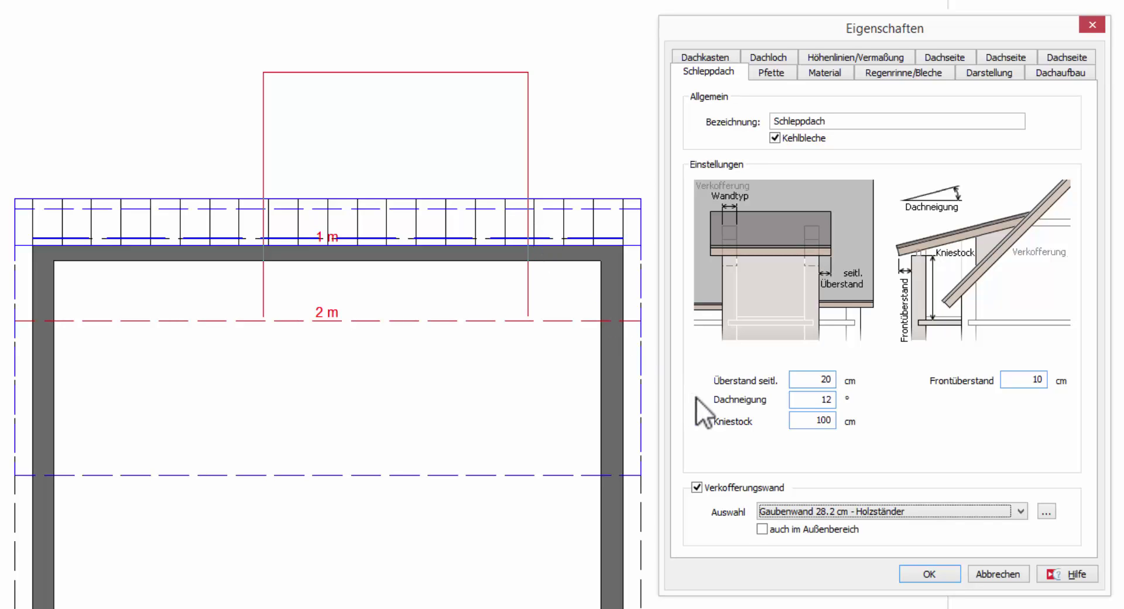
Step: Place the Schleppdach dormer on the attic plan and reopen its roof properties
{"action": "left_click", "coordinate": [771, 532]}
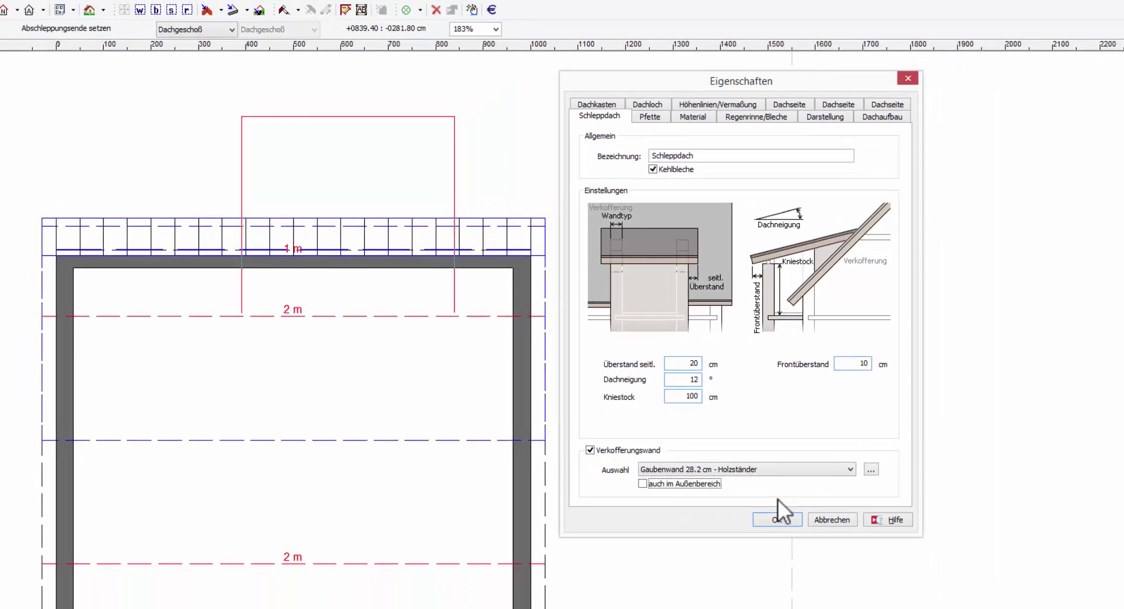
{"action": "left_click", "coordinate": [690, 488]}
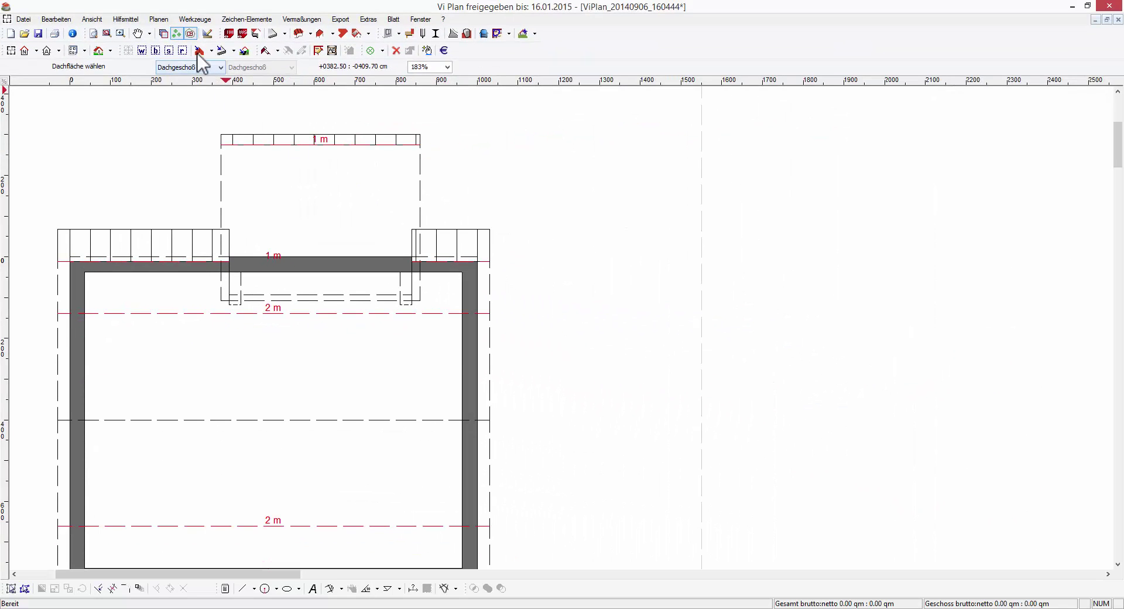
{"action": "left_click", "coordinate": [198, 50]}
{"action": "left_click", "coordinate": [259, 143]}
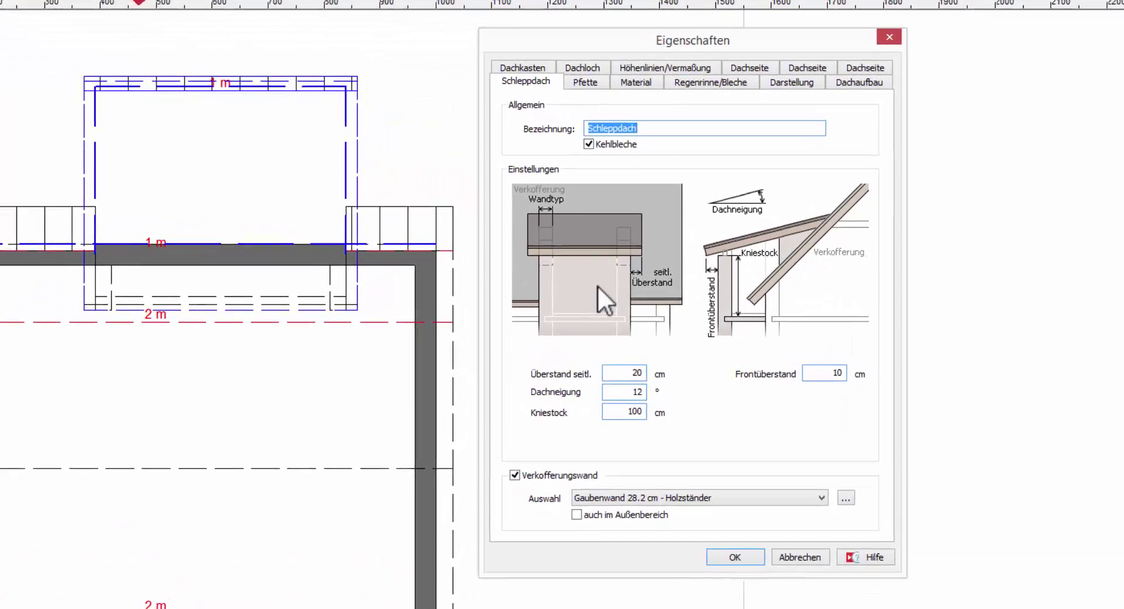
Step: Tick 'auch im Außenbereich' for the Verkofferungswand and apply the dormer settings
{"action": "left_click", "coordinate": [576, 530]}
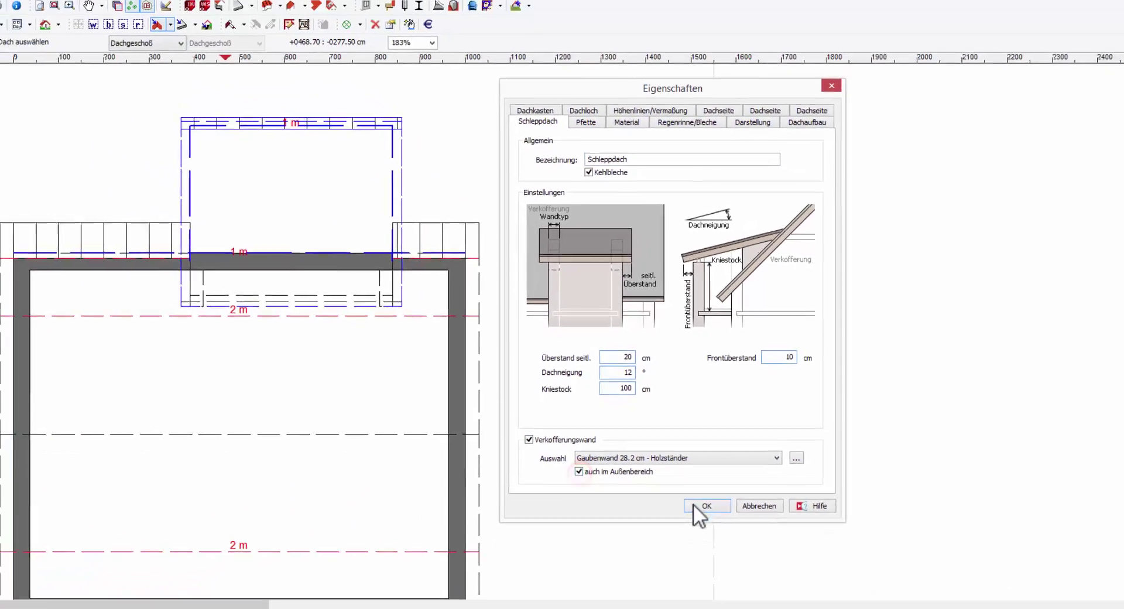
{"action": "left_click", "coordinate": [720, 501]}
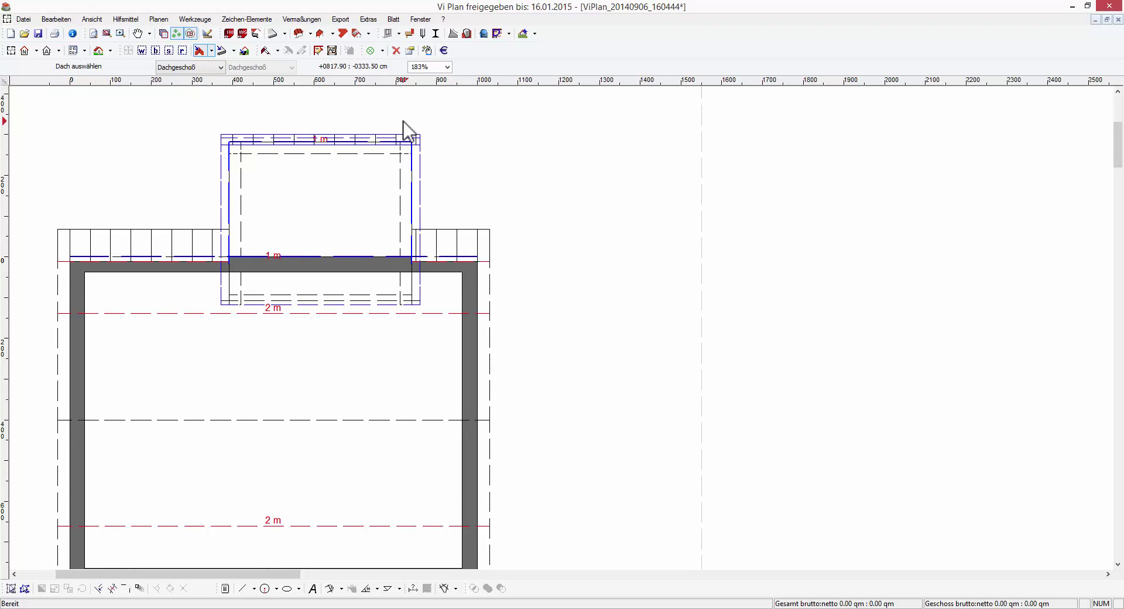
Step: Change the dormer's Kniestock from 100 to 150 cm and apply it
{"action": "double_click", "coordinate": [404, 124]}
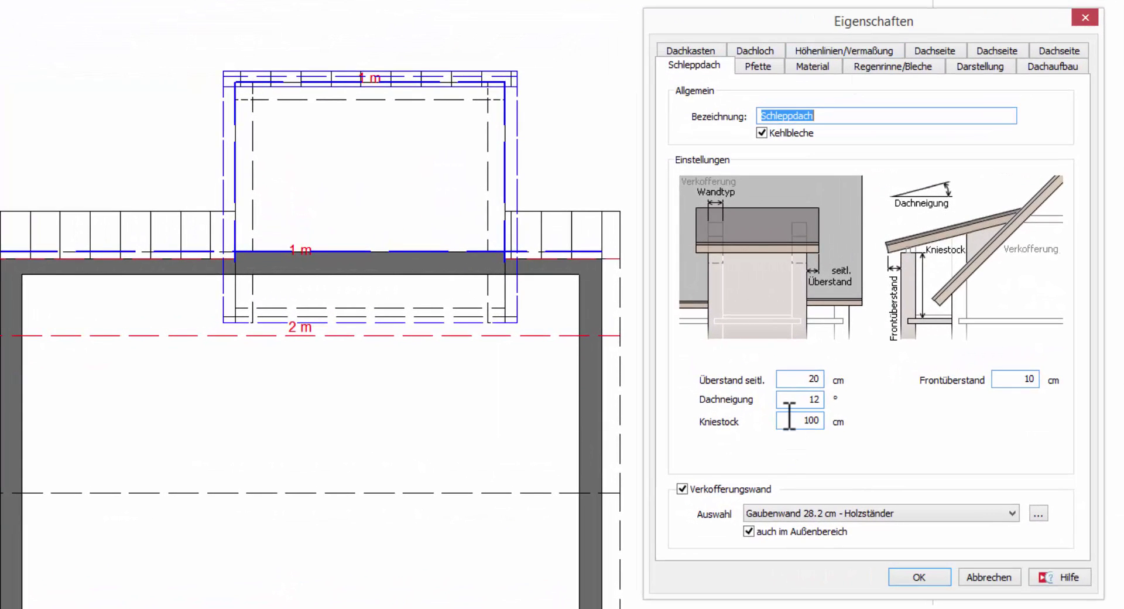
{"action": "left_click", "coordinate": [788, 419]}
{"action": "type", "text": "150"}
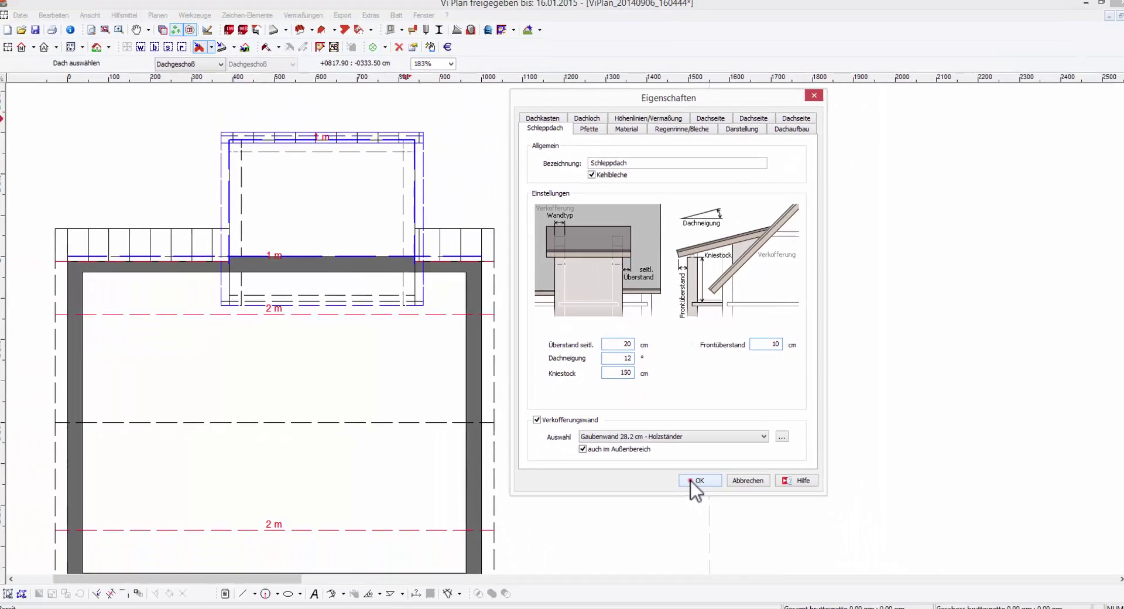
{"action": "left_click", "coordinate": [811, 530]}
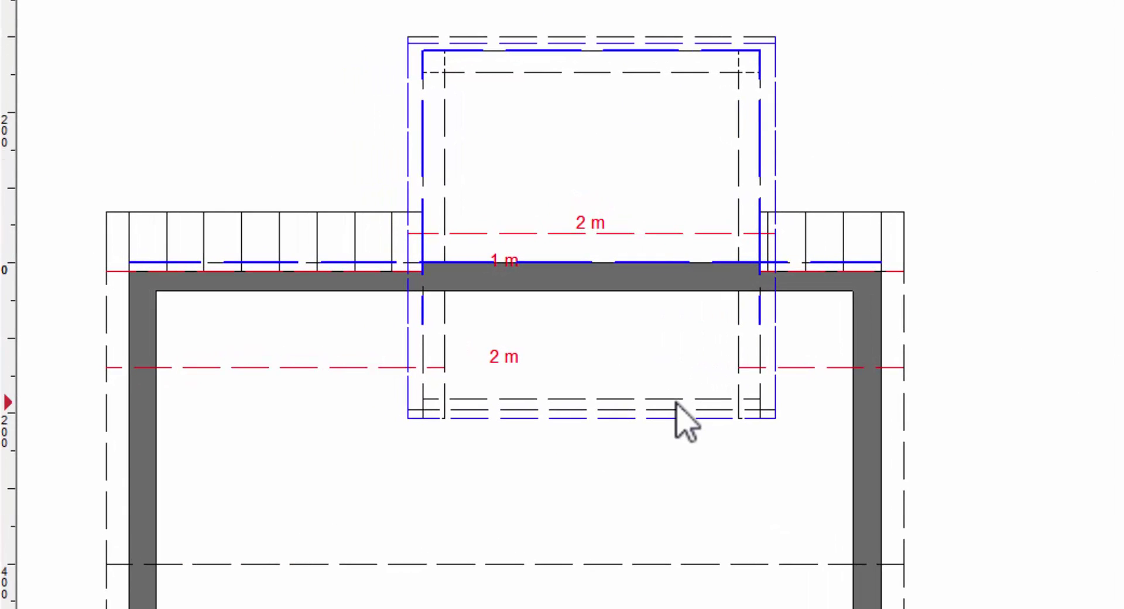